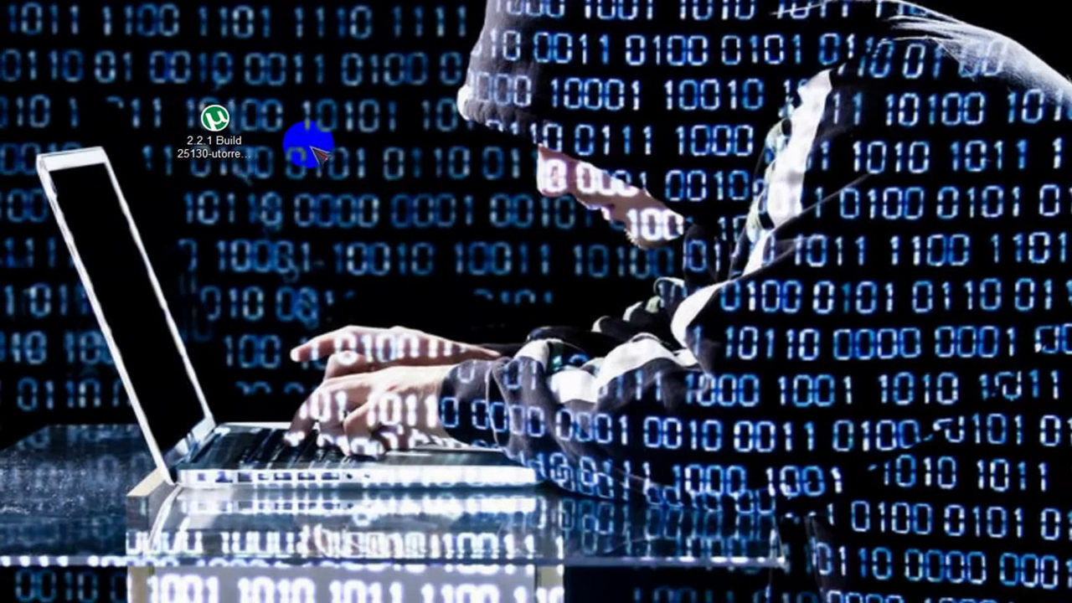
Start the µTorrent installation in French and continue past the introductory and scam-warning pages.
left_click(636, 289)
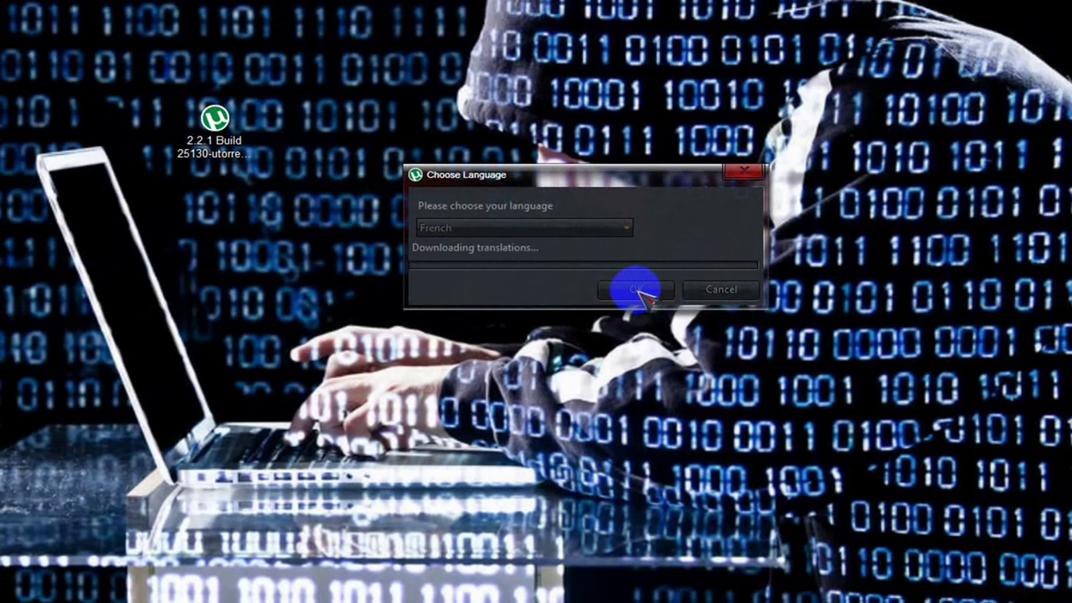
left_click(703, 390)
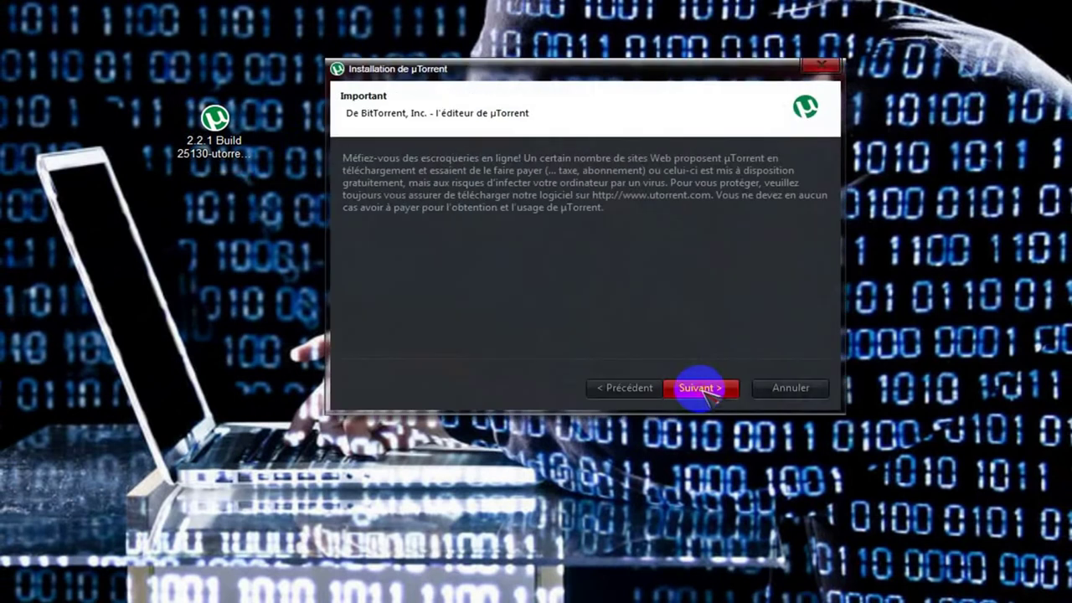
left_click(703, 391)
left_click(701, 389)
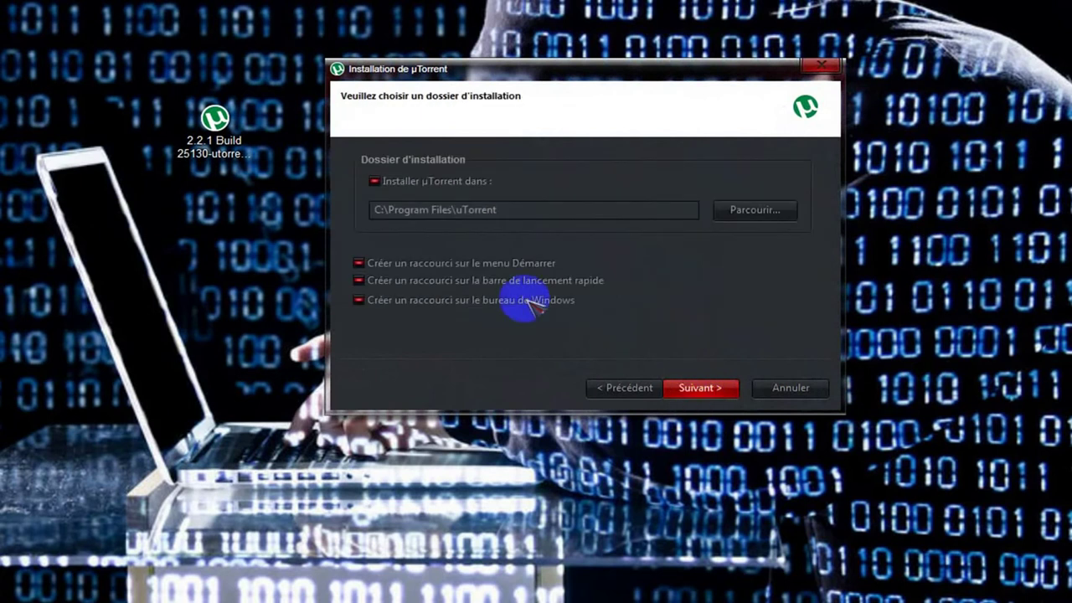
Turn off the Start menu shortcut, keep the default install folder and the Windows firewall exception, and continue the installation.
left_click(468, 280)
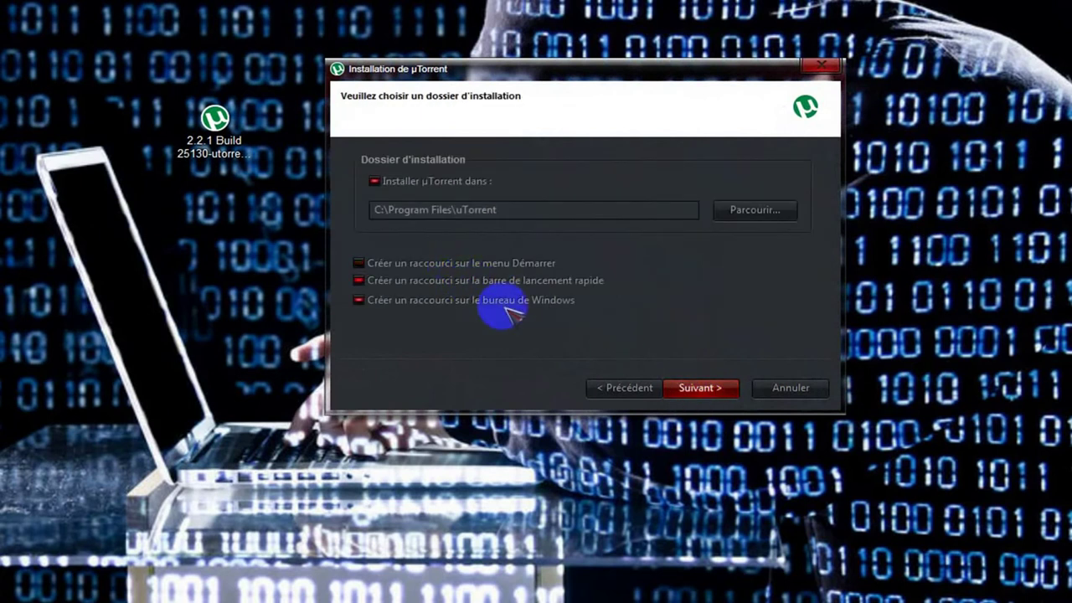
left_click(700, 388)
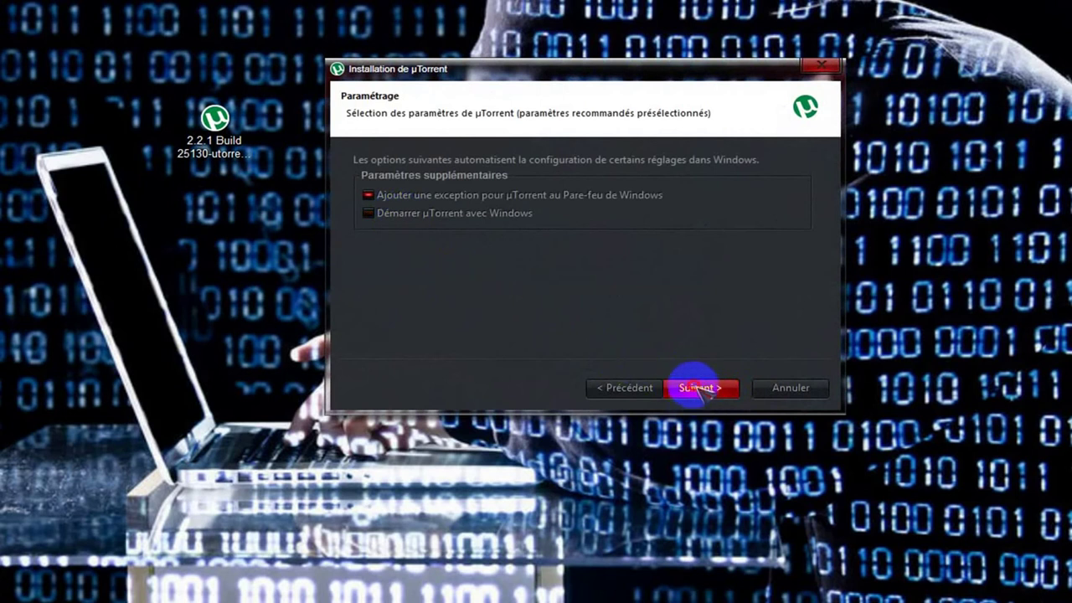
left_click(697, 388)
left_click(604, 342)
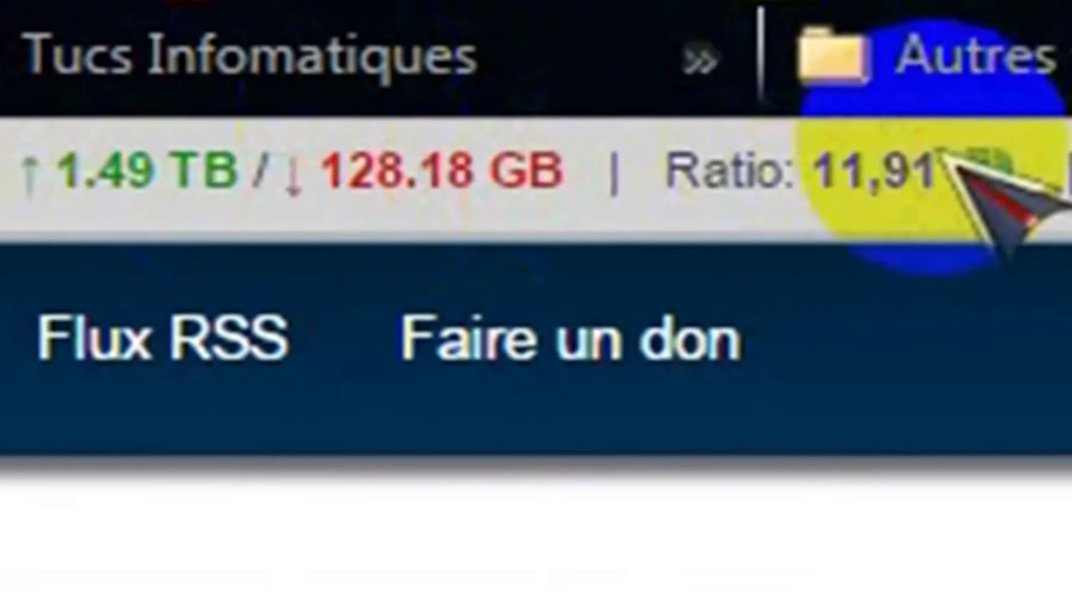
Examine the account's share ratio and its upload and download totals in the T411 page header.
left_click_drag(995, 92, 958, 91)
left_click_drag(788, 160, 689, 180)
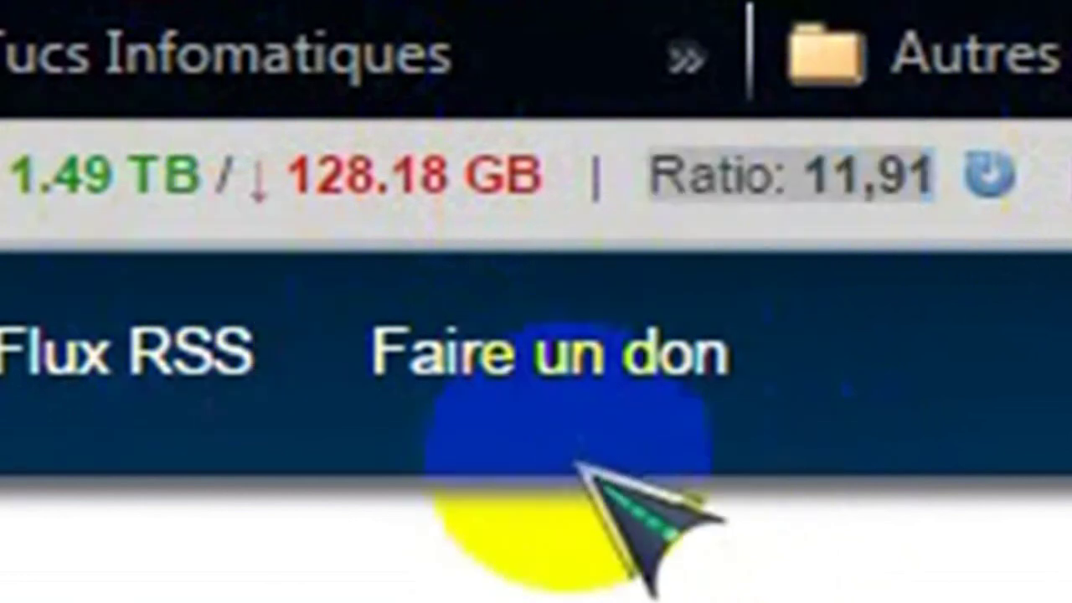
left_click_drag(756, 176, 815, 277)
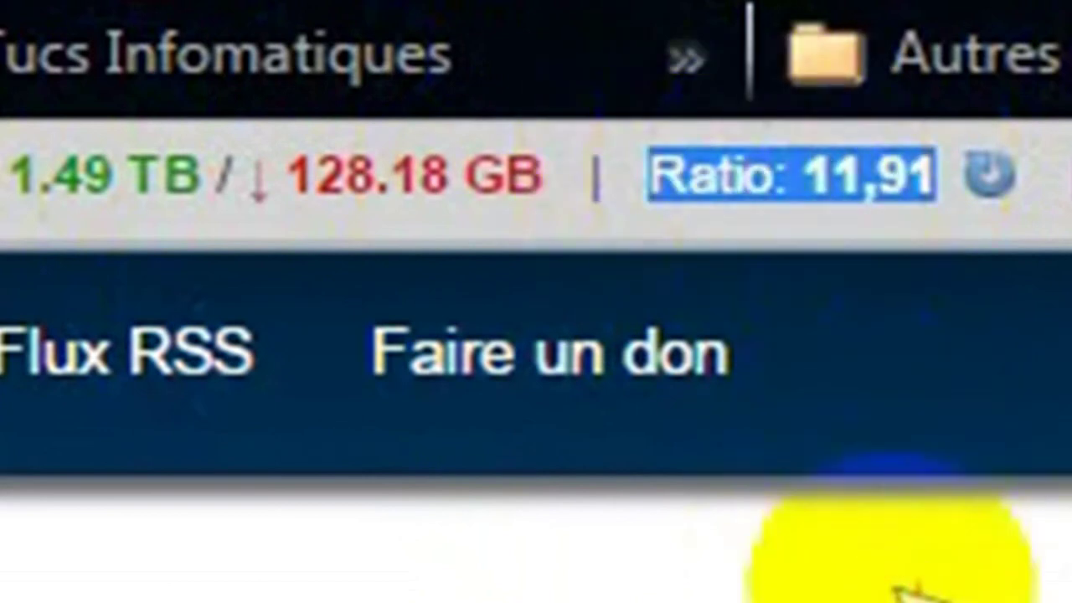
left_click(879, 251)
left_click_drag(862, 177, 13, 117)
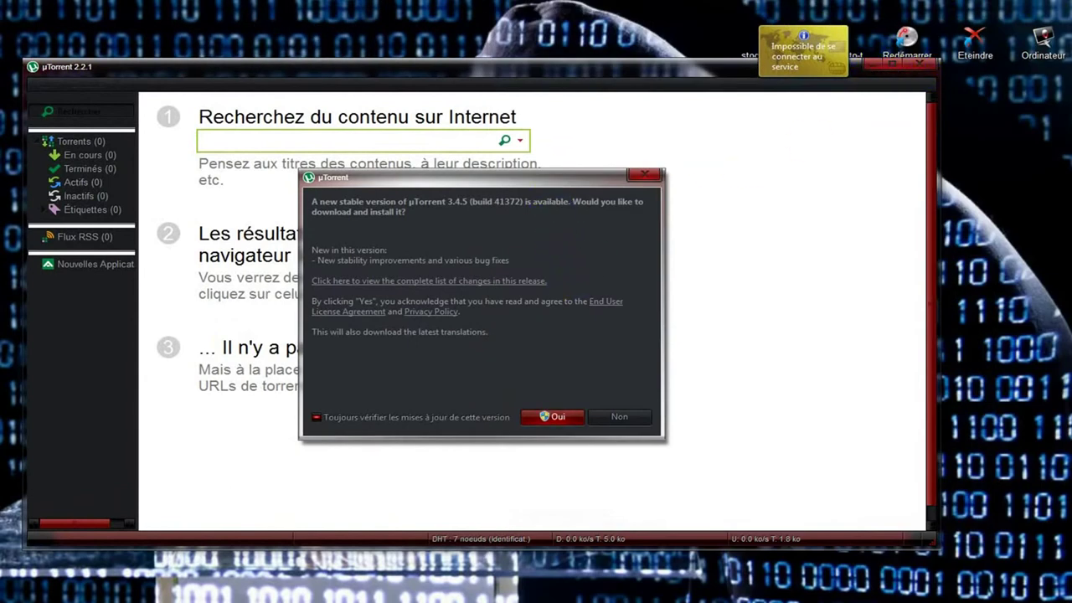
Decline the µTorrent update to version 3.4.5.
left_click(548, 417)
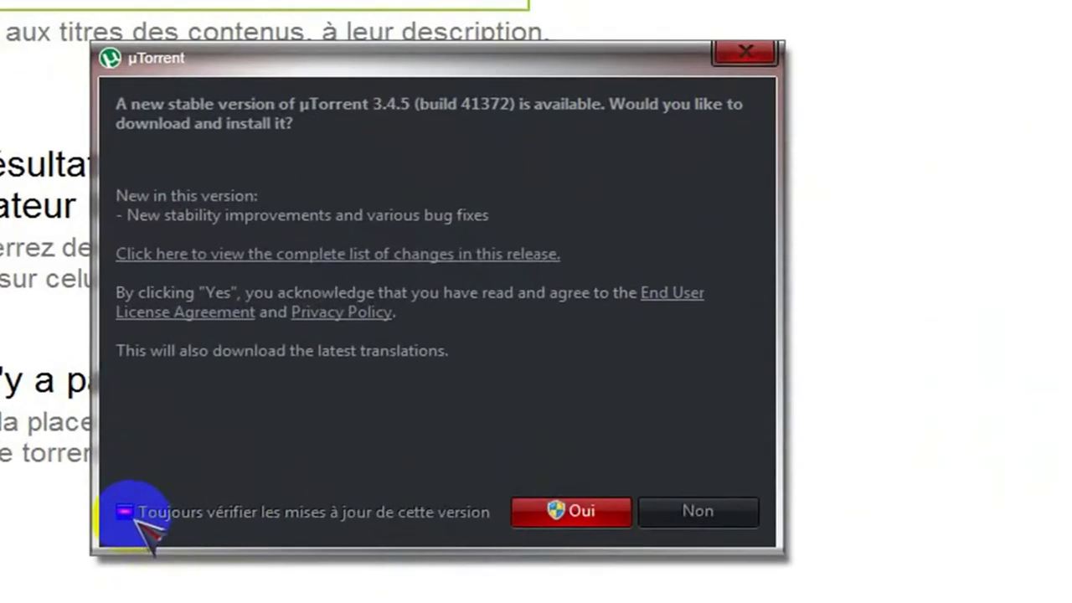
left_click(259, 445)
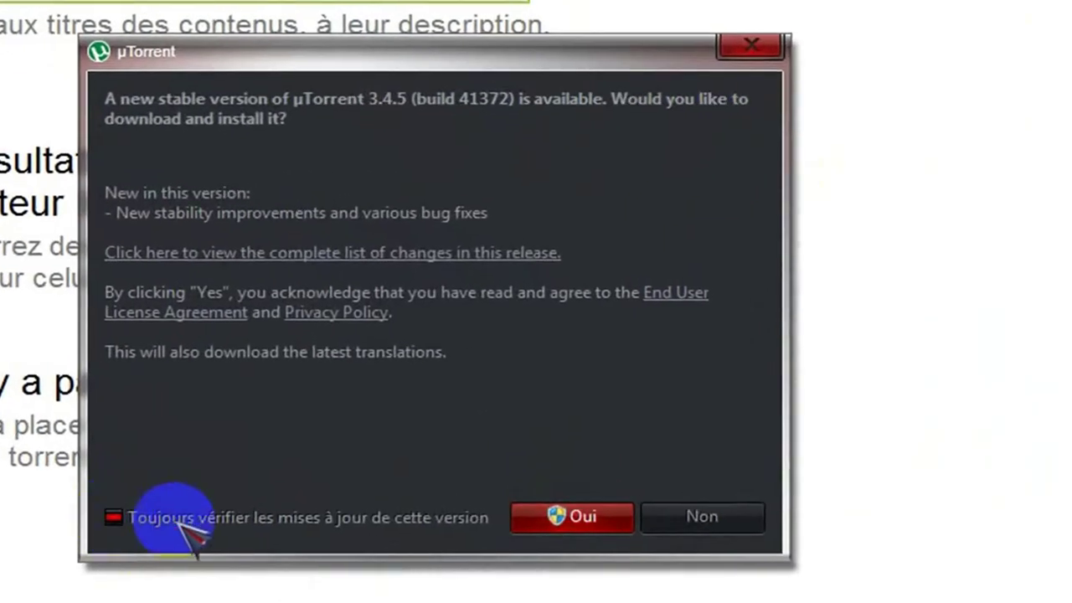
left_click(703, 516)
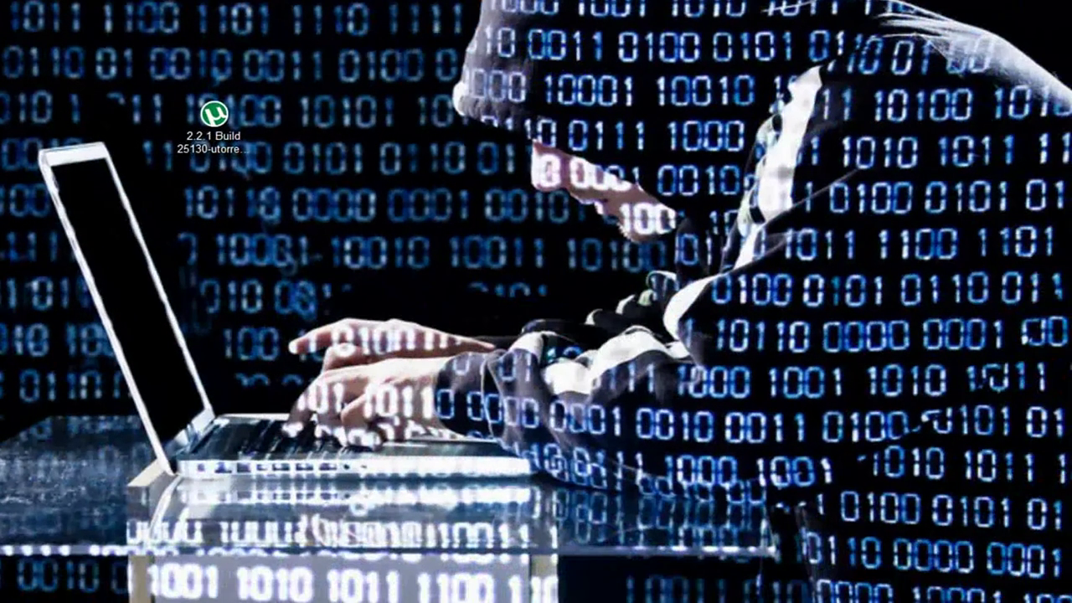
Switch to the T411 site in the browser and search its torrents for "noir désir".
left_click_drag(214, 115, 433, 74)
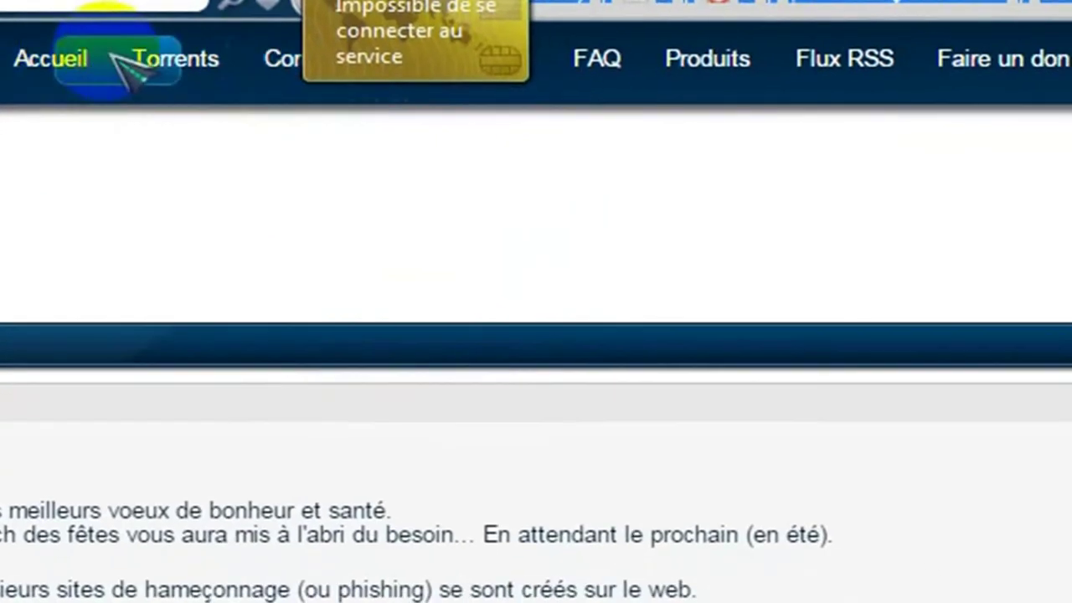
mouse_move(168, 60)
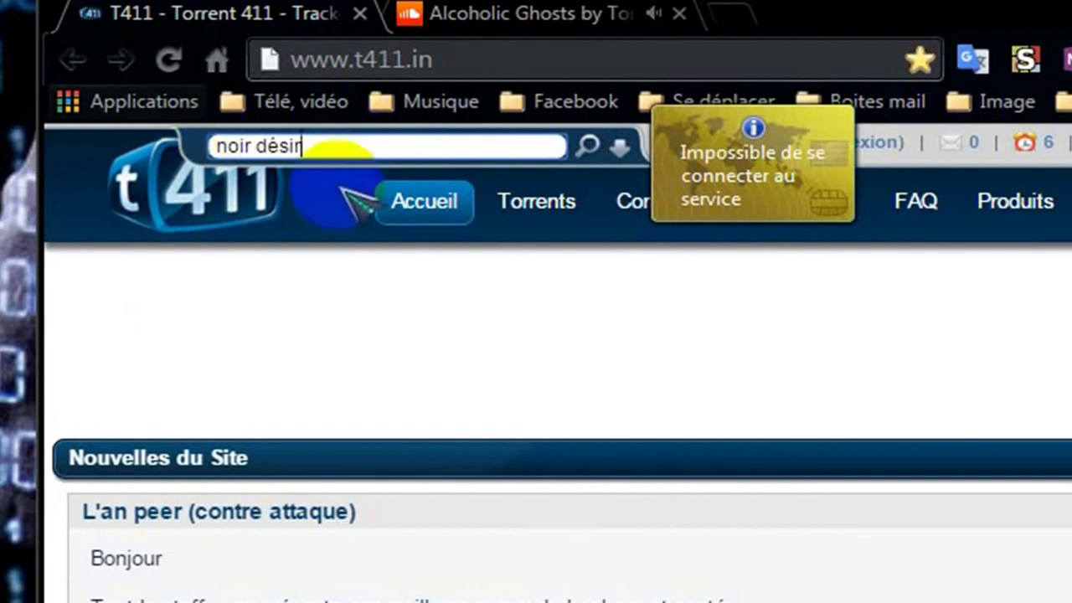
left_click_drag(537, 145, 191, 143)
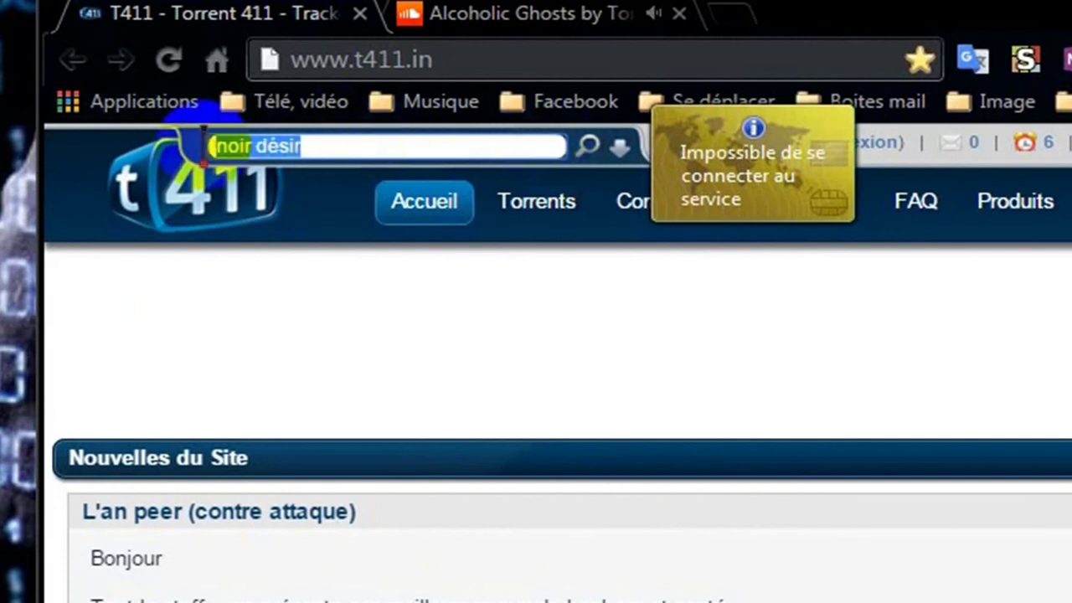
left_click(475, 329)
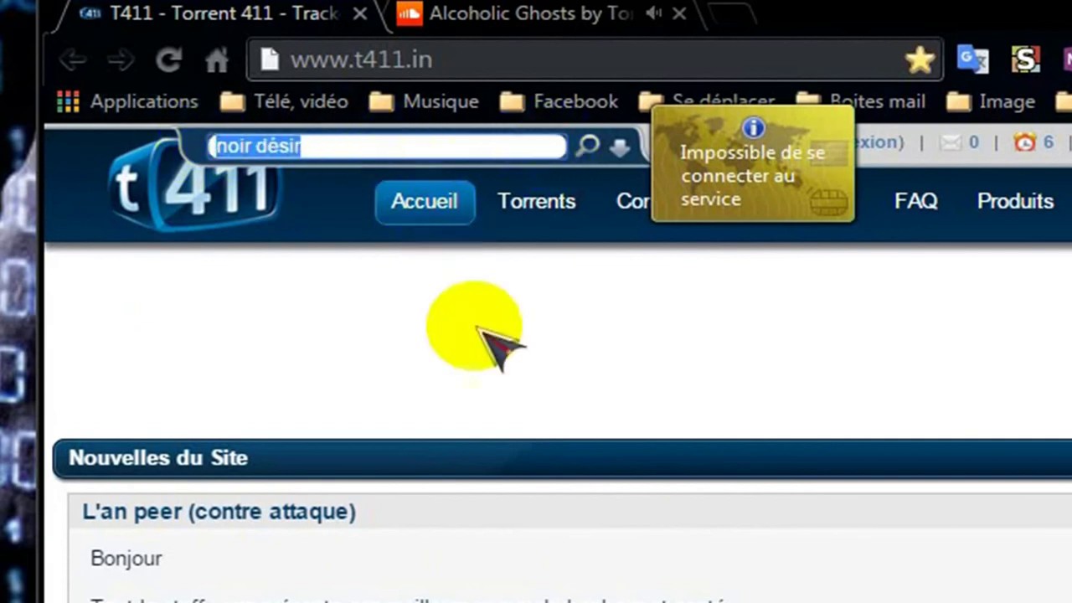
left_click(590, 146)
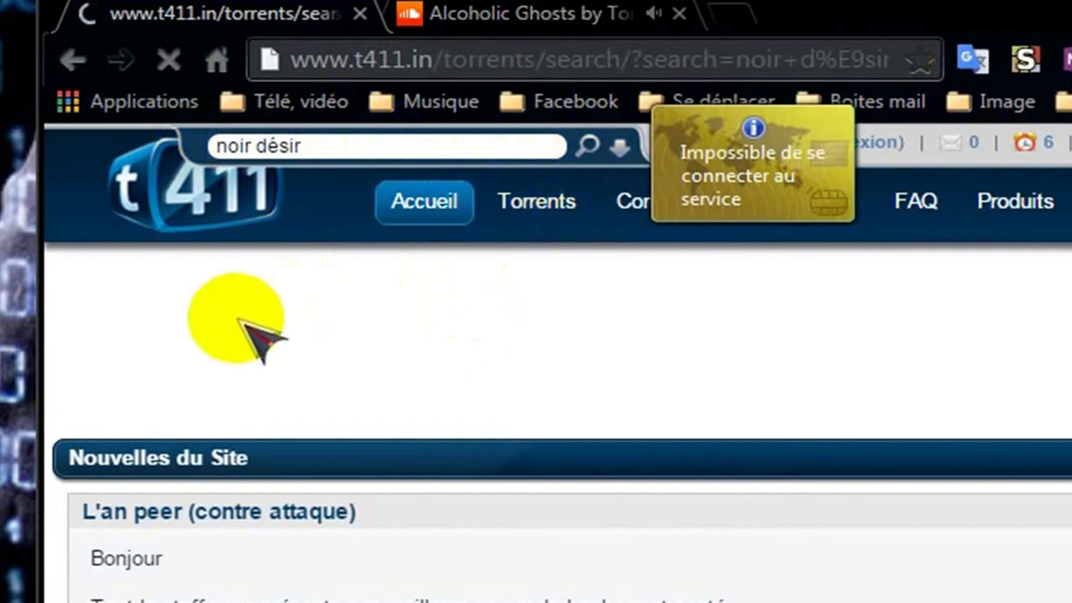
left_click(589, 149)
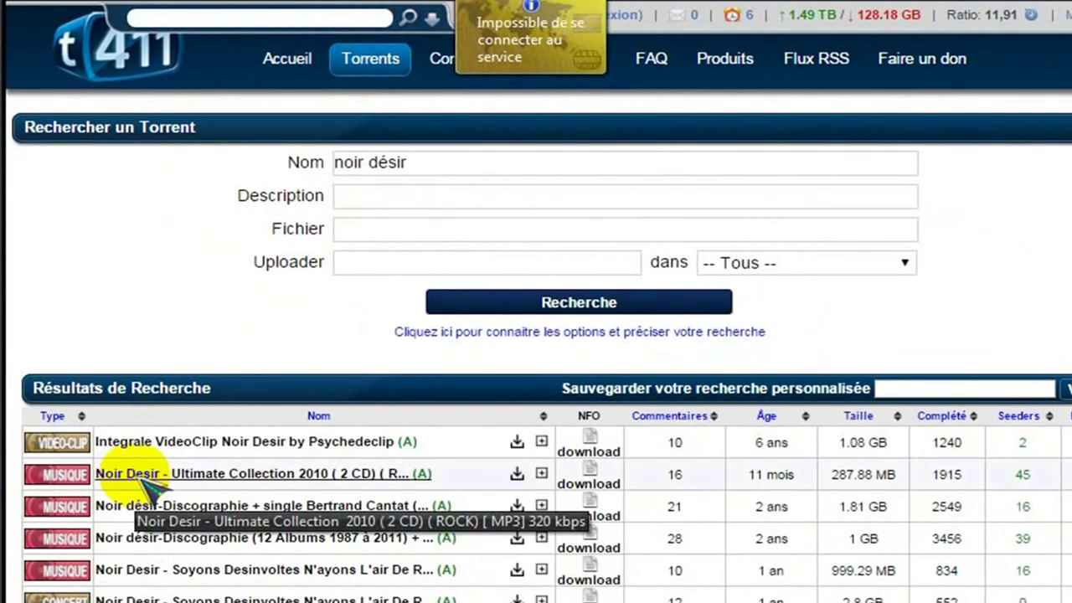
Open the details page of the torrent "Noir Desir - Ultimate Collection 2010 (2 CD)" and go to its download section.
left_click(246, 441)
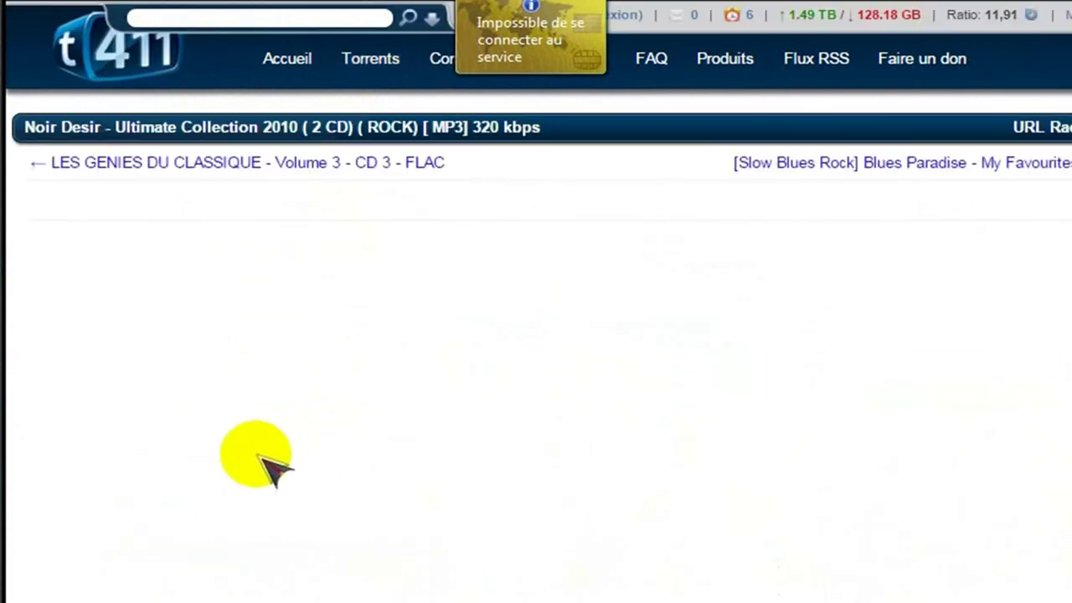
scroll(247, 460, "down", 8)
scroll(247, 461, "down", 15)
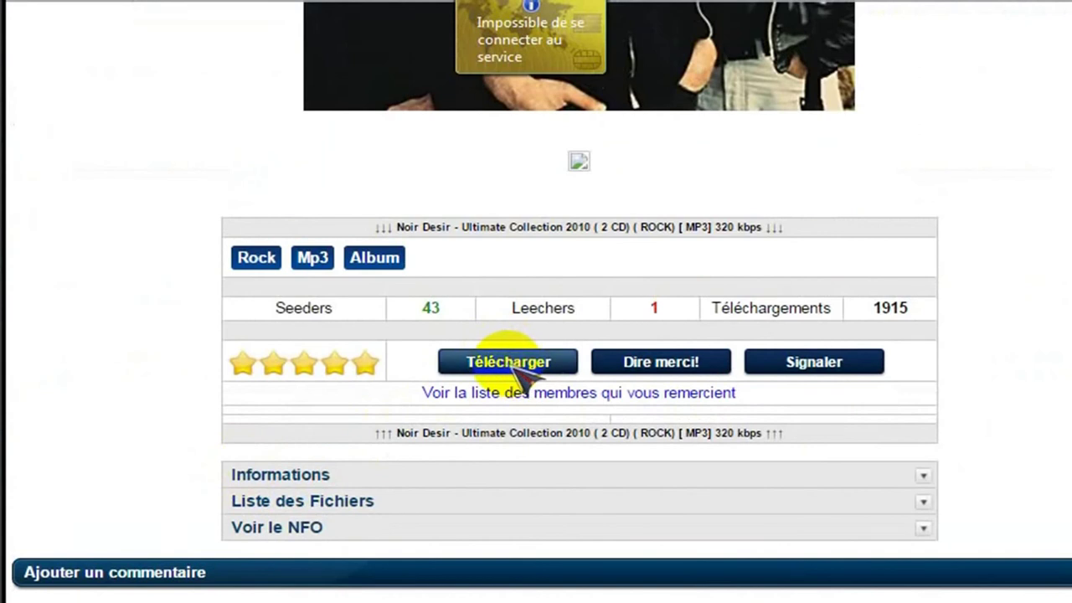
scroll(508, 368, "up", 1)
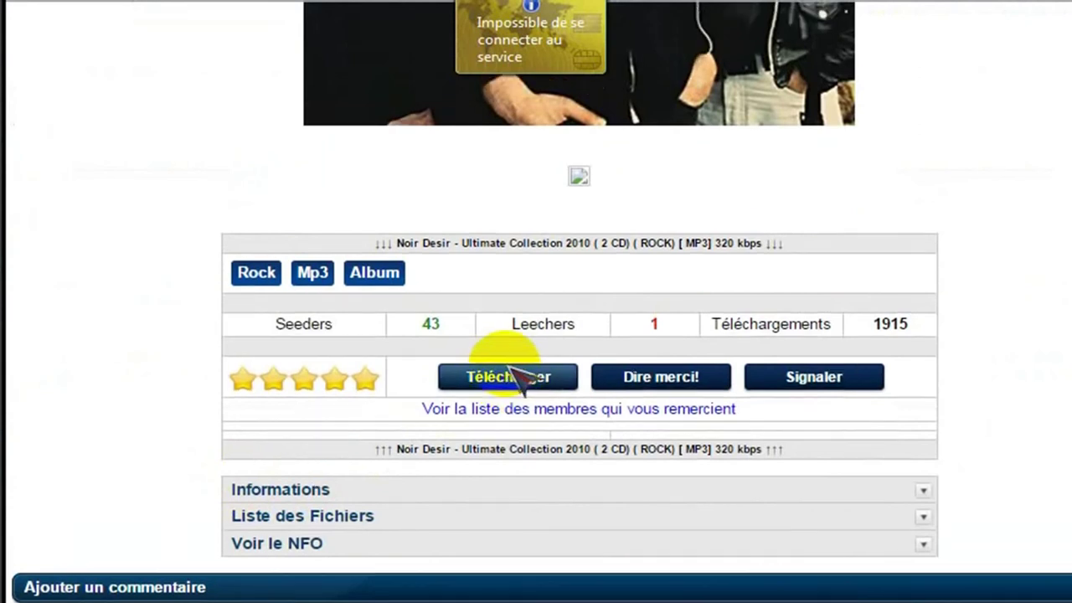
Download the Noir Desir torrent file and save it to the desktop (Bureau) under its suggested name.
left_click(519, 377)
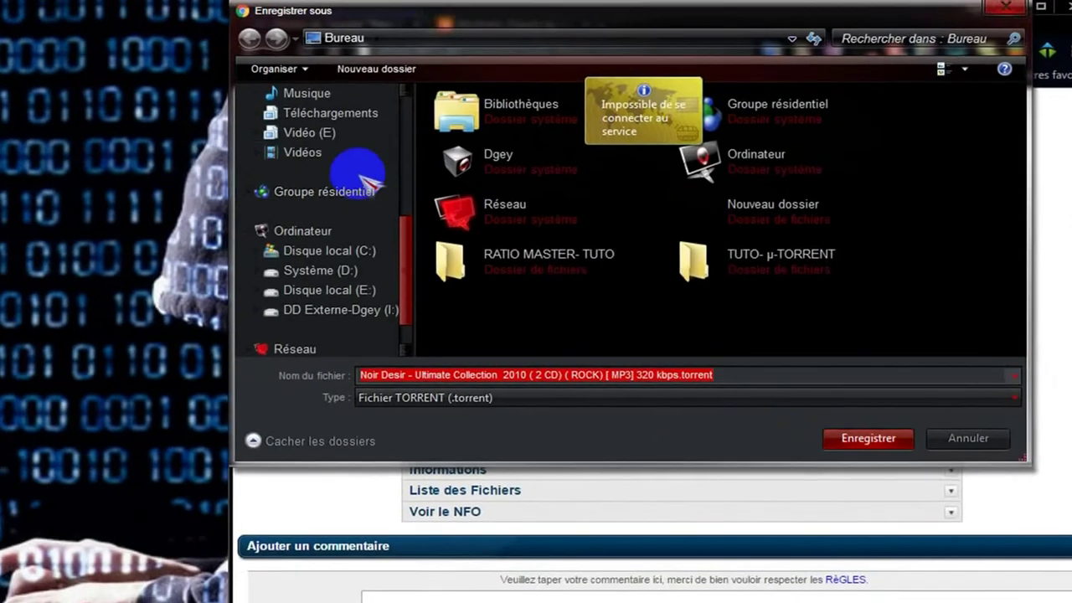
scroll(327, 121, "up", 4)
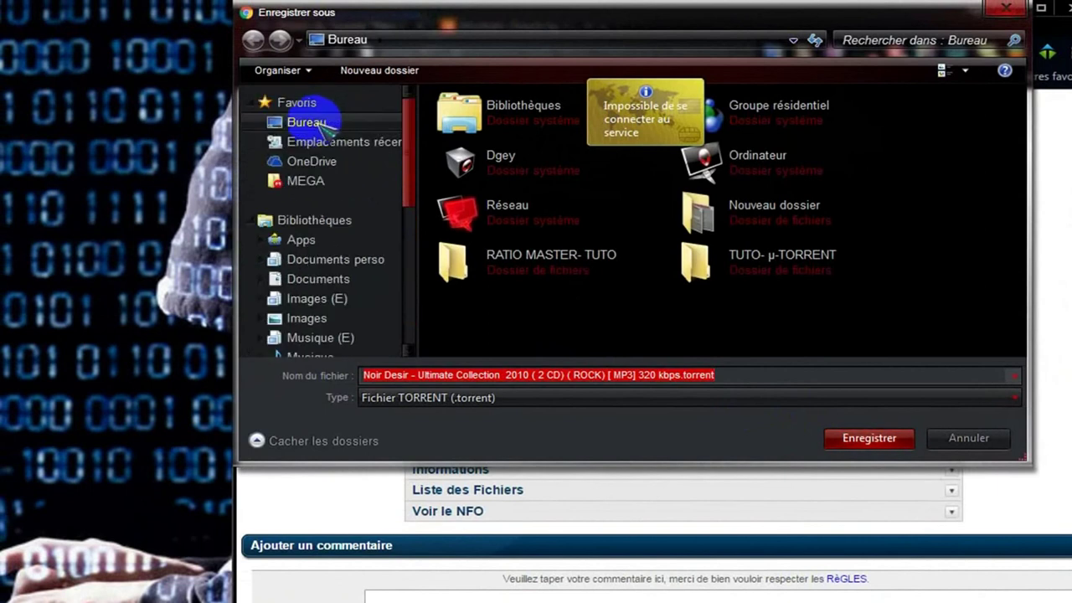
left_click(317, 123)
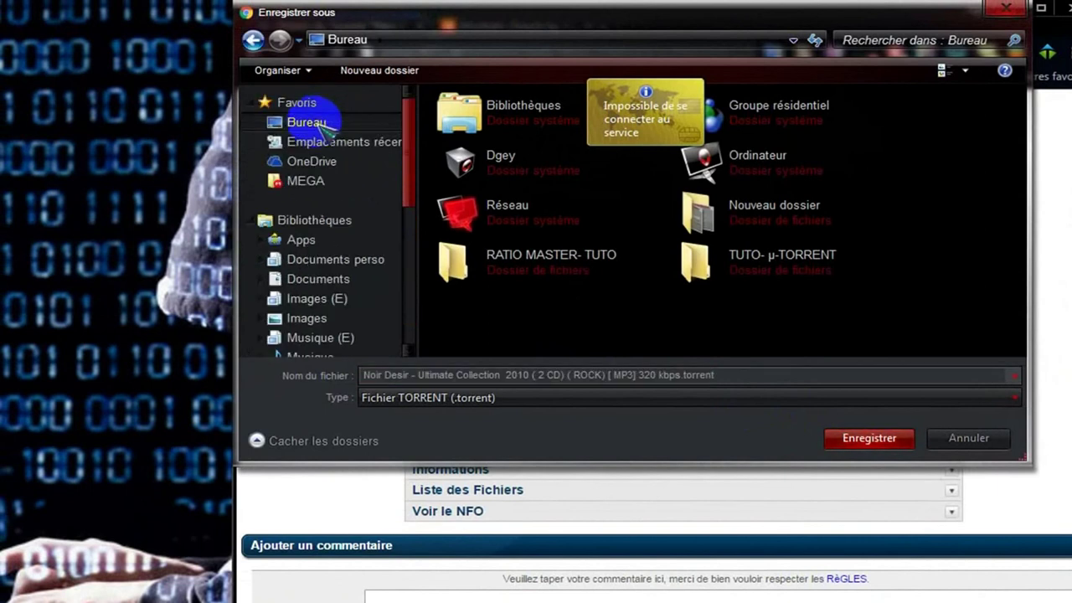
left_click(885, 439)
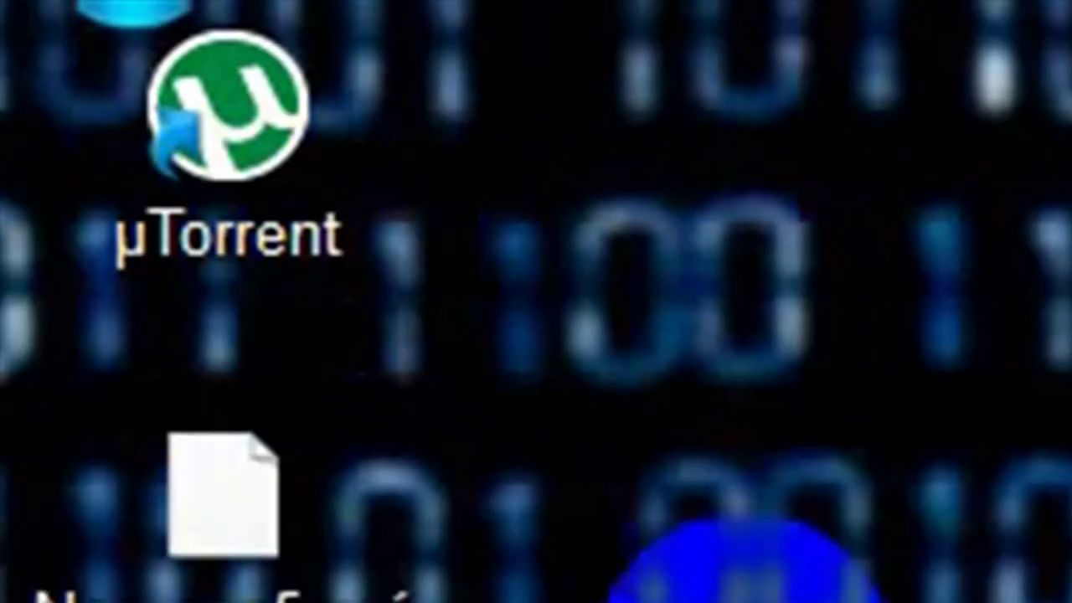
Add the Noir Desir torrent from the desktop to µTorrent with tracks 03 and 04 deselected.
left_click(239, 519)
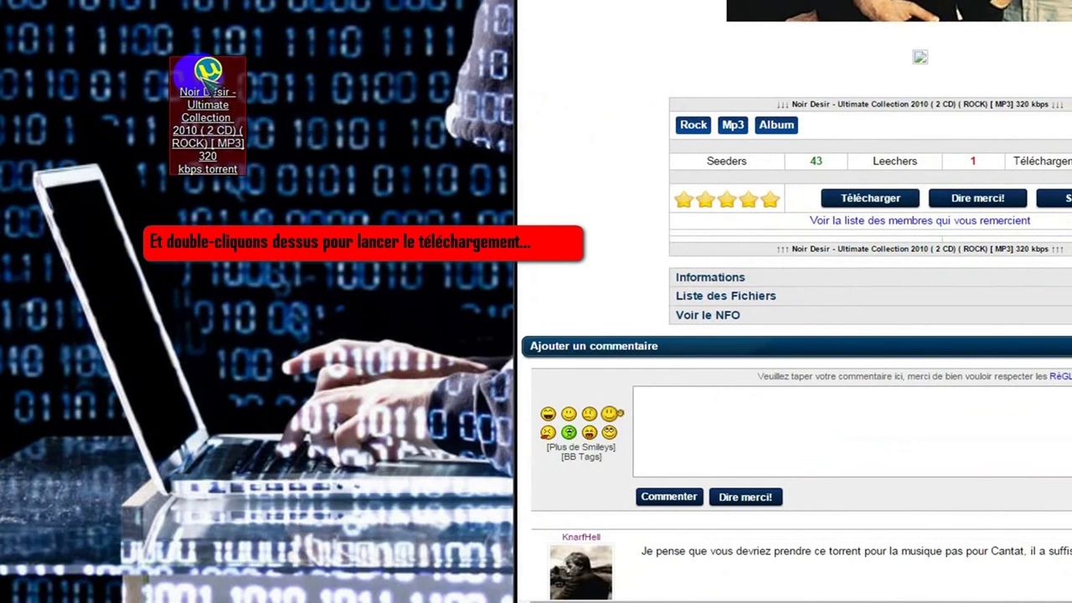
double_click(207, 84)
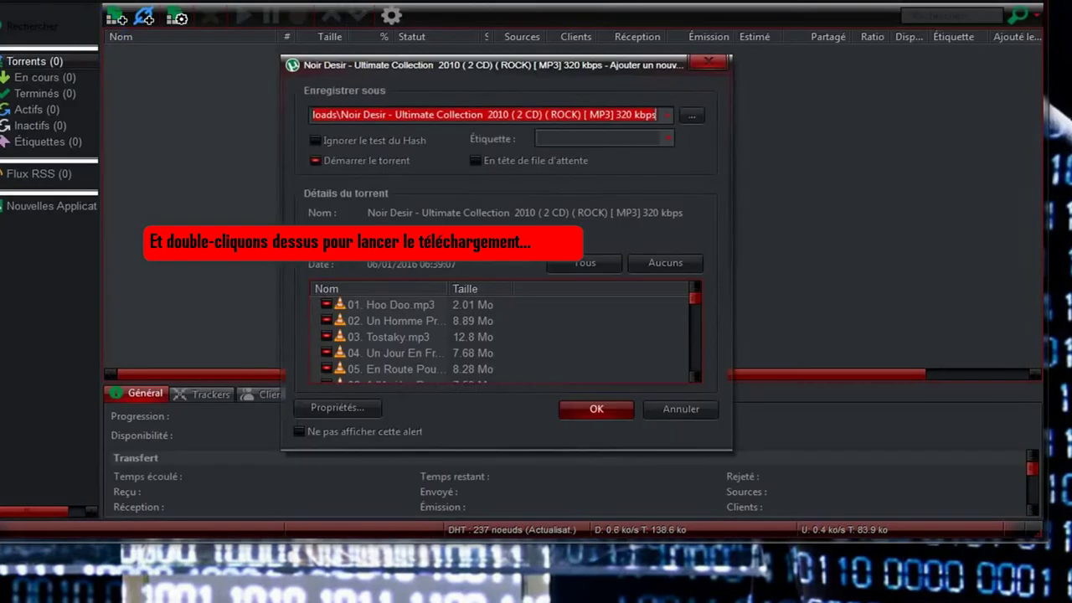
left_click(345, 368)
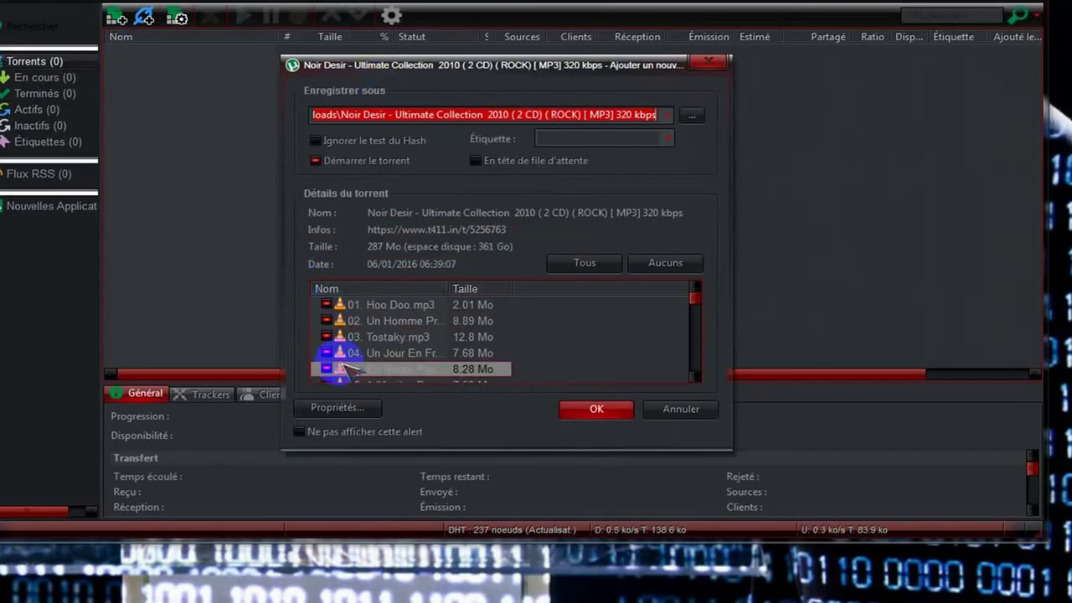
left_click(326, 352)
left_click(326, 337)
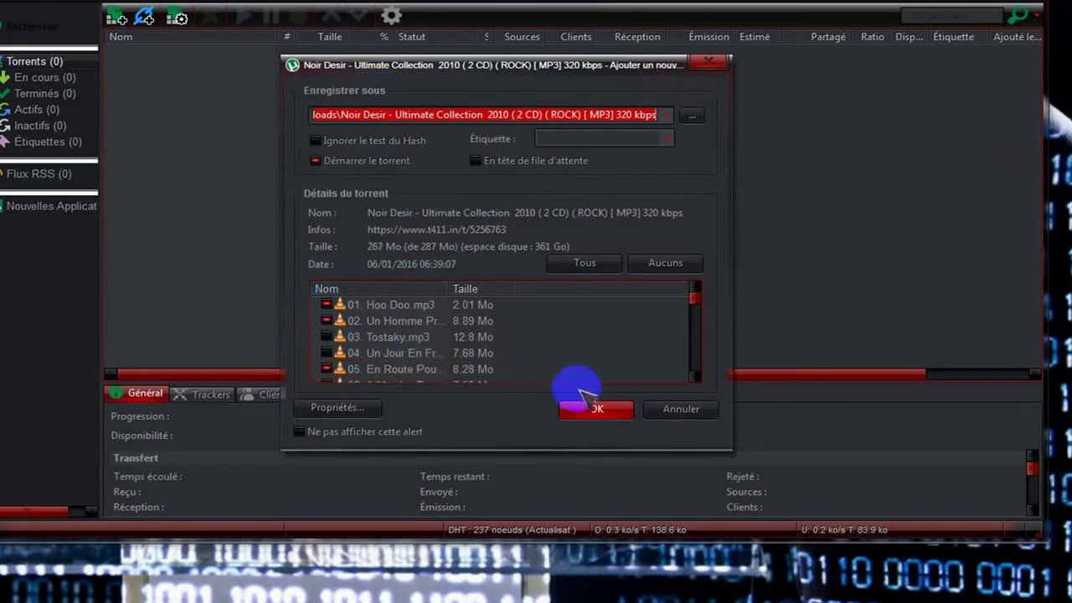
left_click(598, 407)
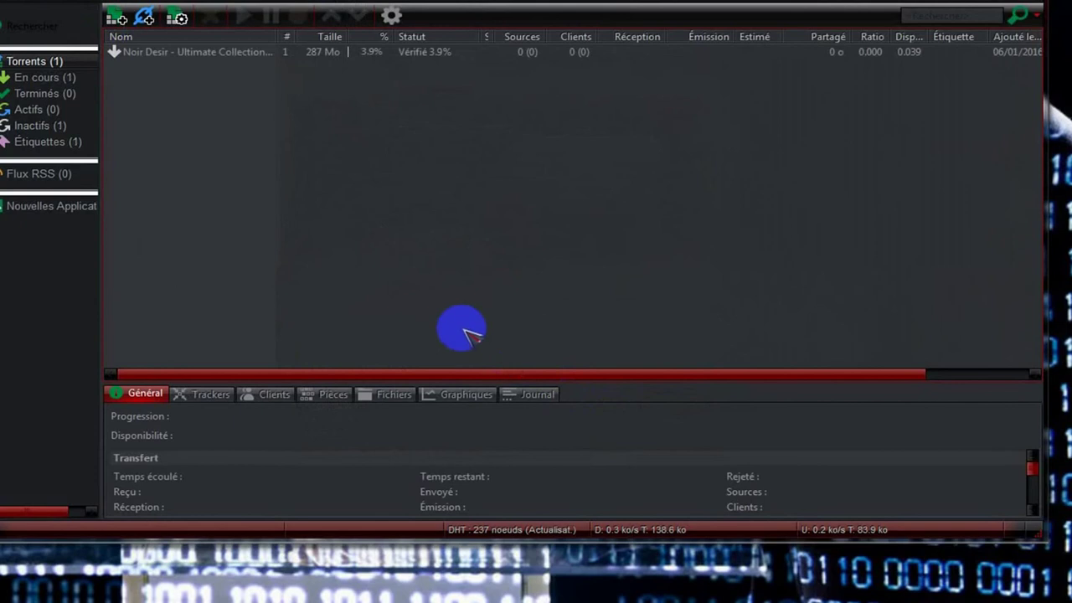
Check the download progress and sharing status of the Noir Desir torrent in the list.
left_click(310, 51)
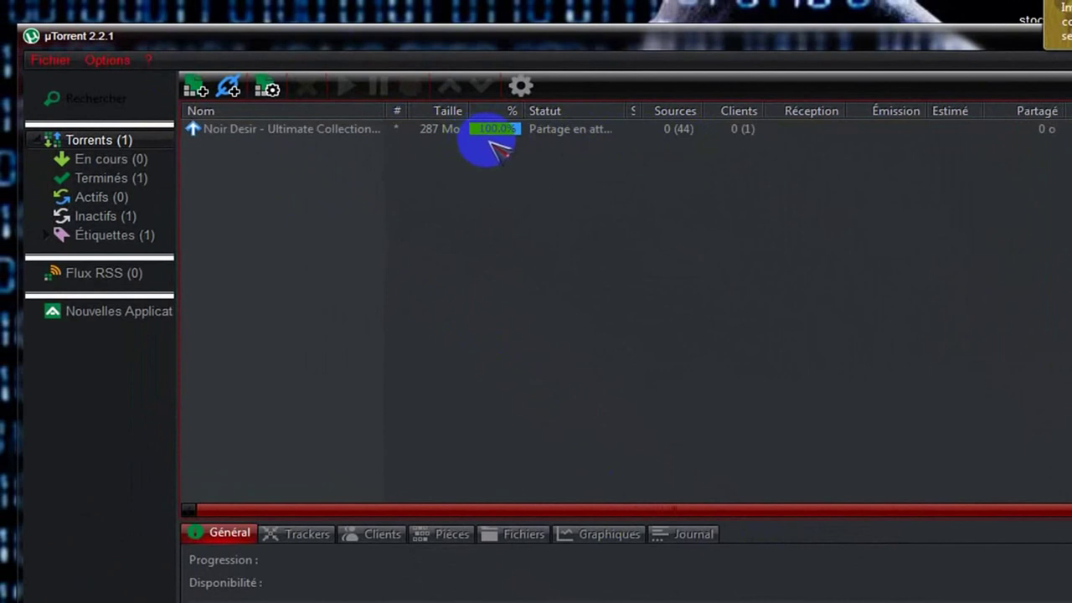
left_click(559, 132)
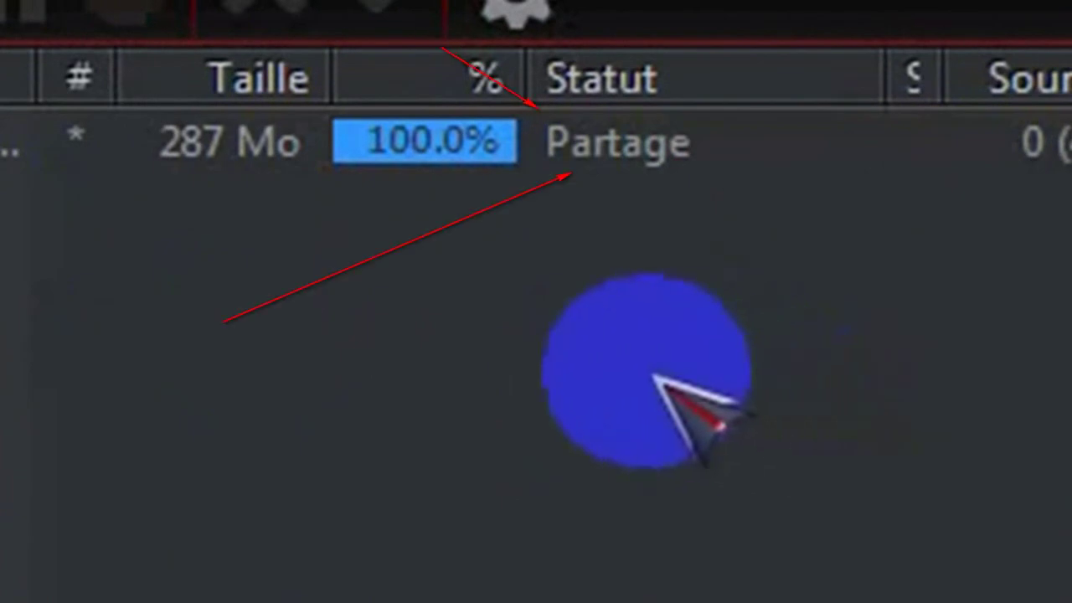
left_click(527, 126)
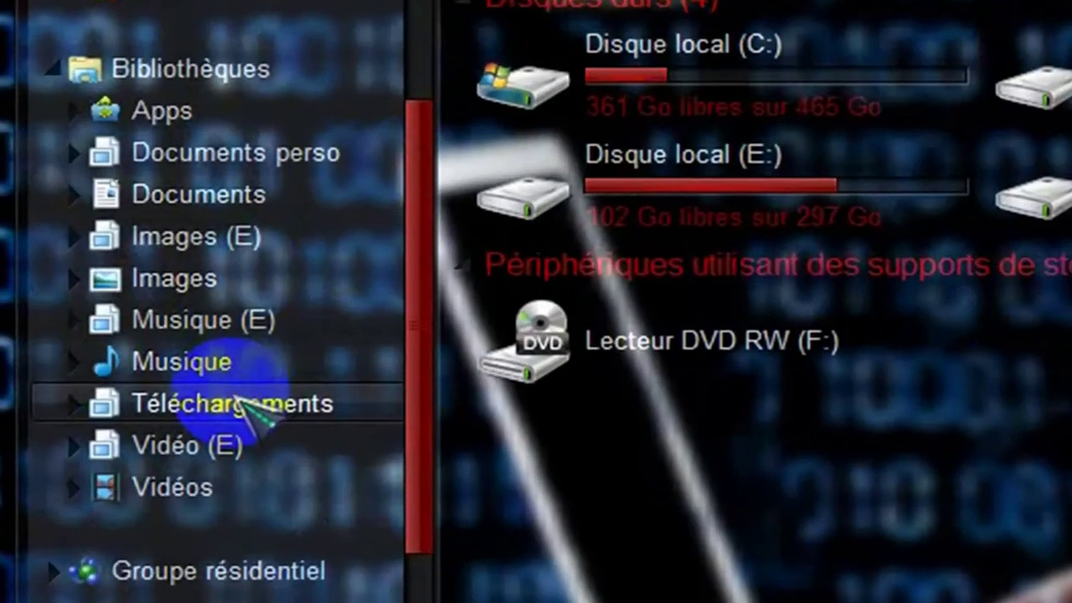
Open the Téléchargements library in Windows Explorer and move its window clear of the other windows.
left_click(167, 368)
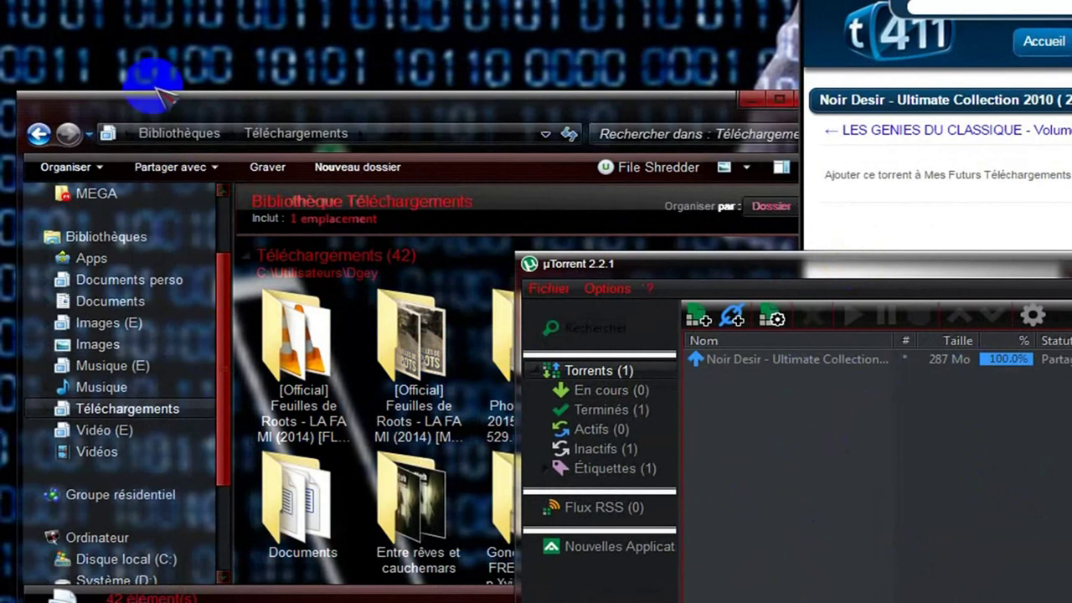
left_click_drag(607, 113, 651, 215)
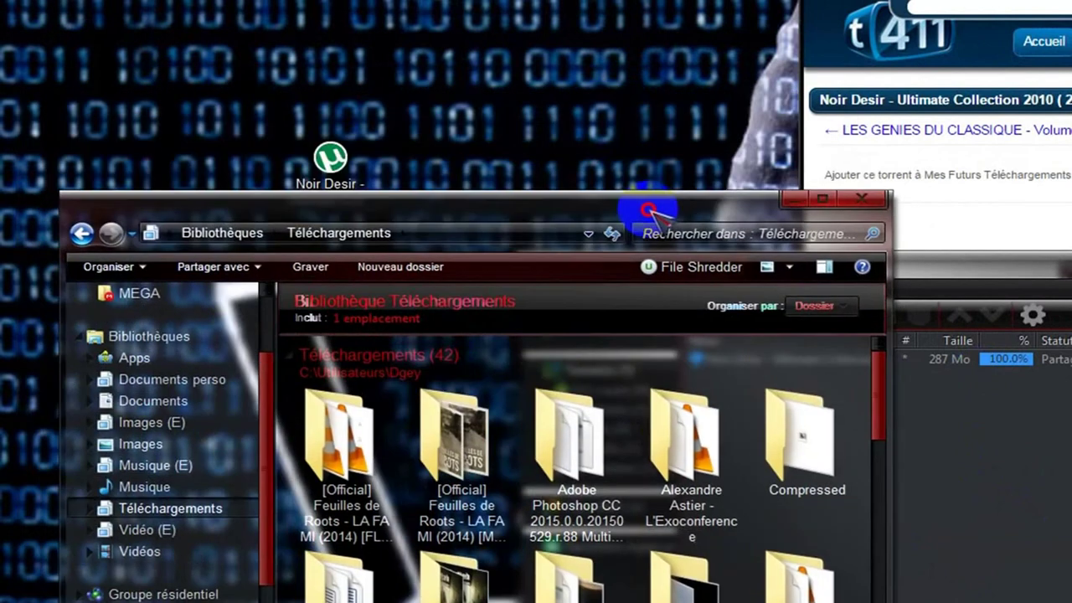
left_click_drag(416, 107, 437, 90)
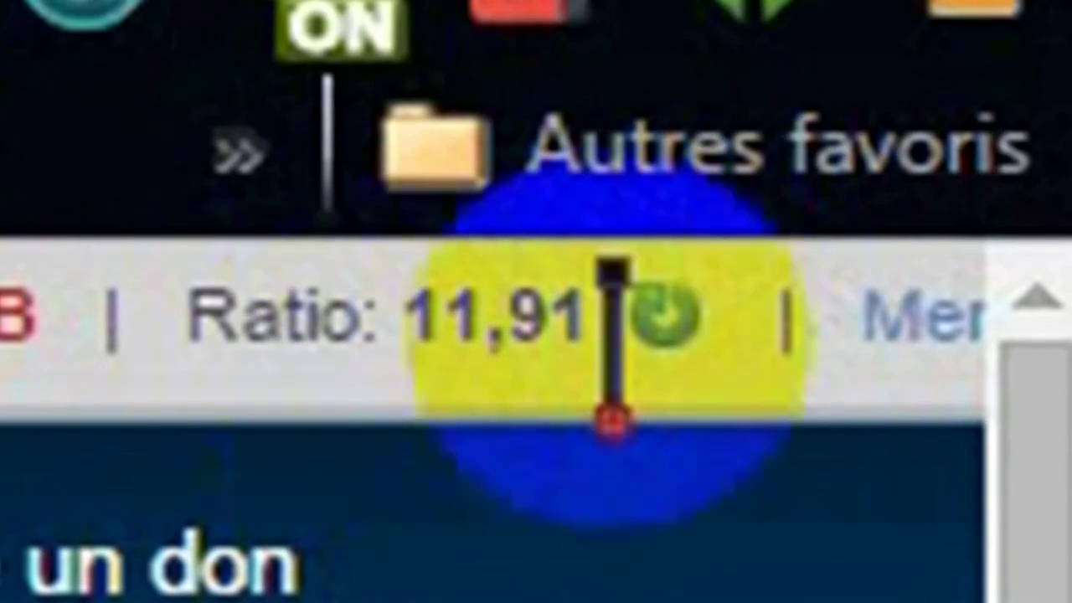
Return to T411 in the browser and highlight the account's ratio and transfer totals in the header.
left_click(950, 78)
left_click_drag(617, 335, 8, 323)
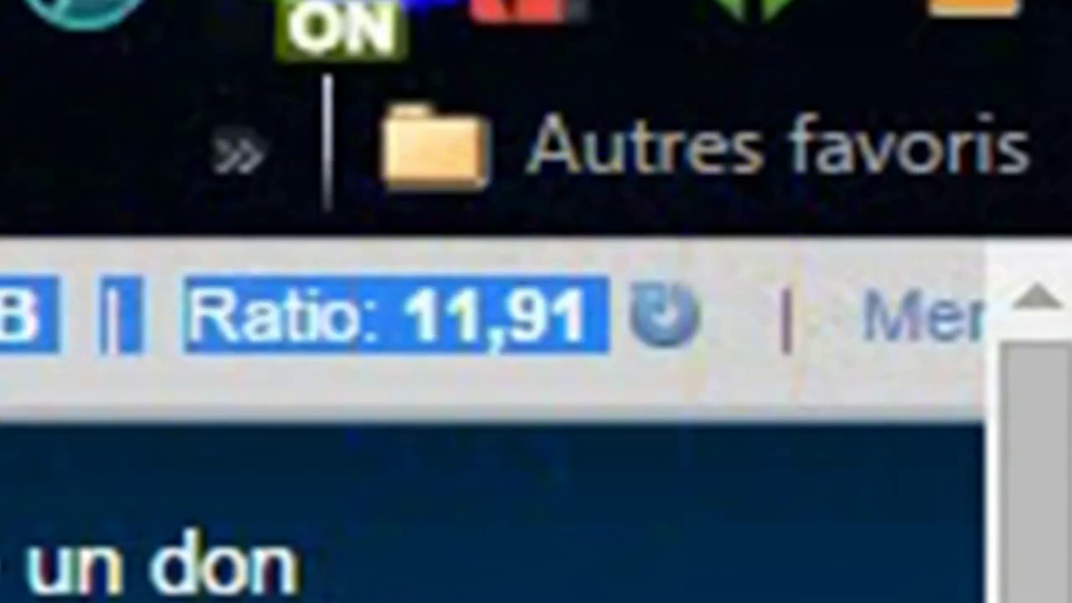